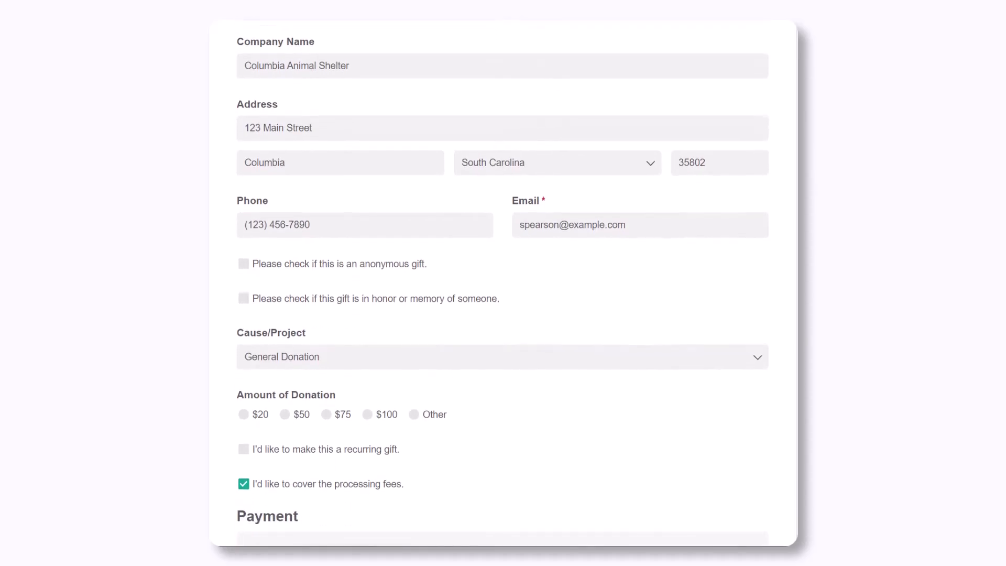
pyautogui.click(245, 228)
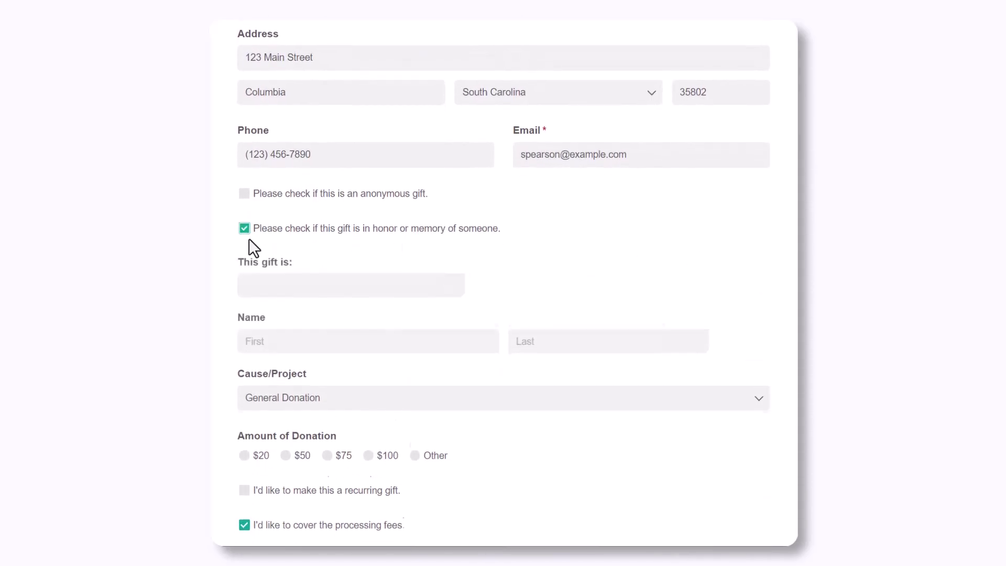
pyautogui.click(270, 287)
pyautogui.click(287, 354)
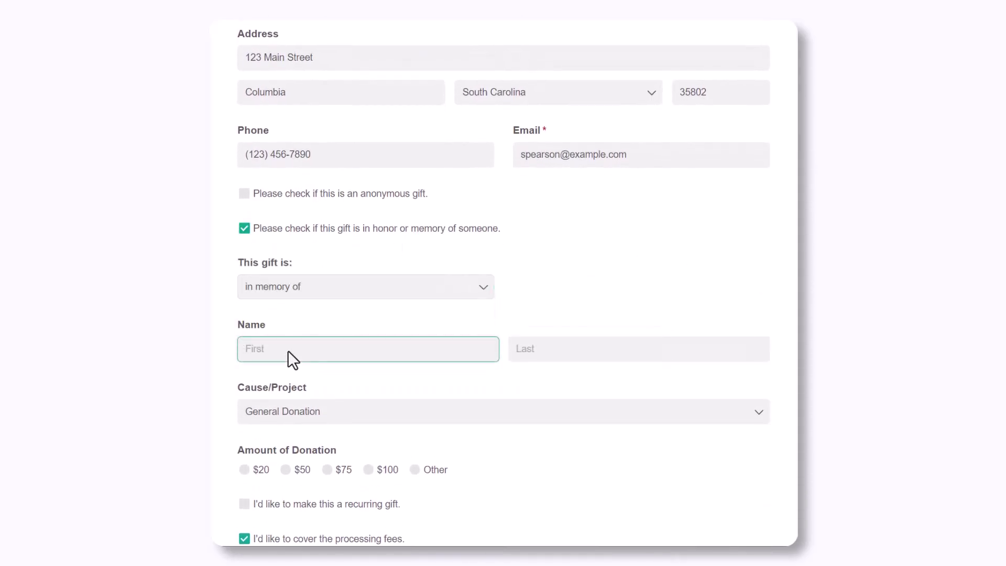
pyautogui.write('Brenda')
pyautogui.press('Tab')
pyautogui.write('Pearso')
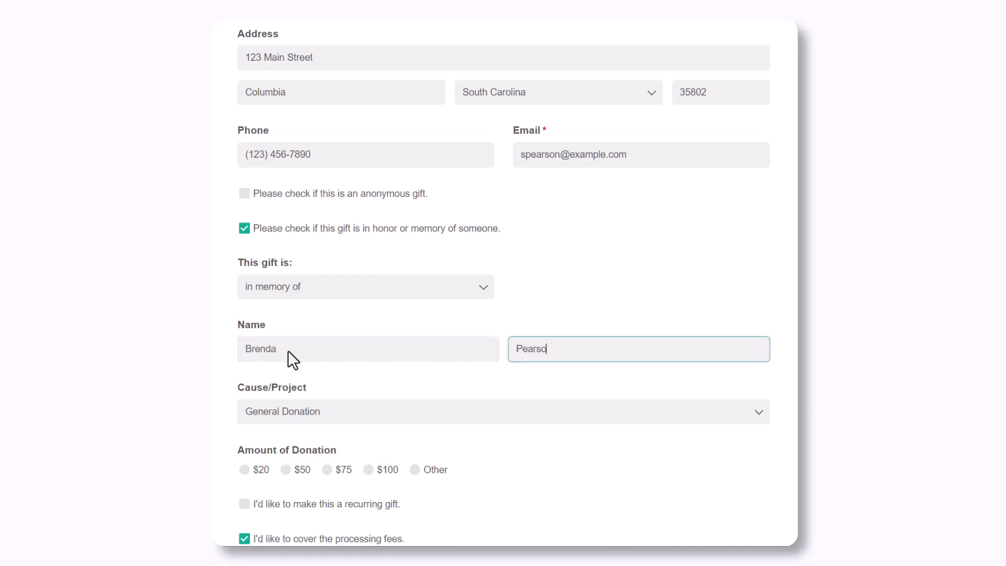
pyautogui.write('n')
pyautogui.click(329, 416)
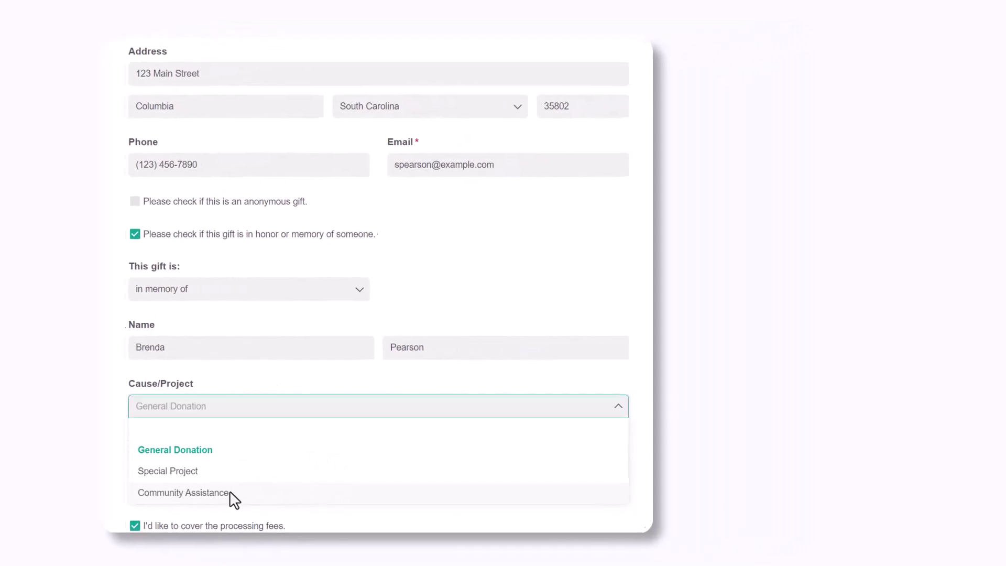
pyautogui.click(236, 498)
pyautogui.click(98, 455)
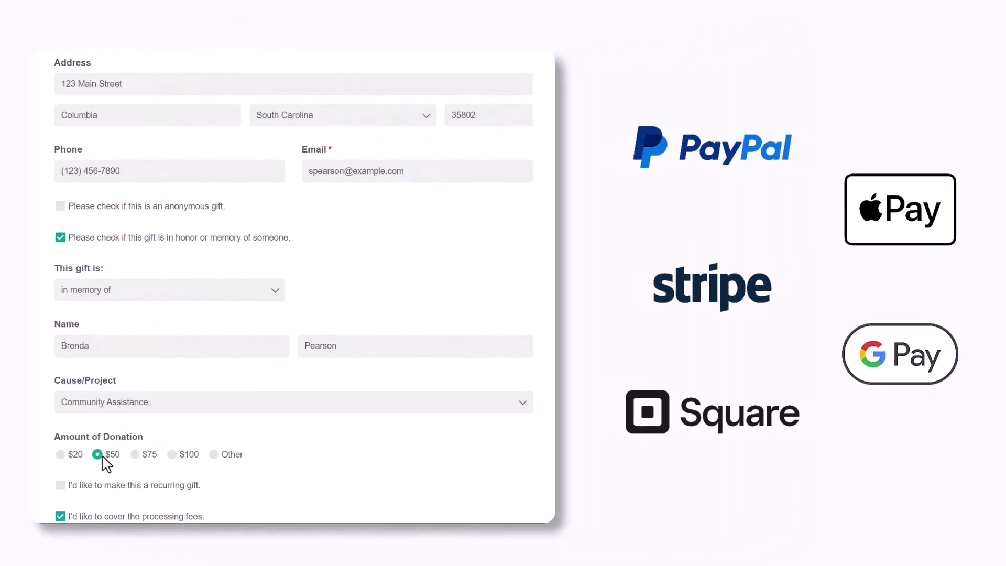
pyautogui.scroll(-5, 103, 463)
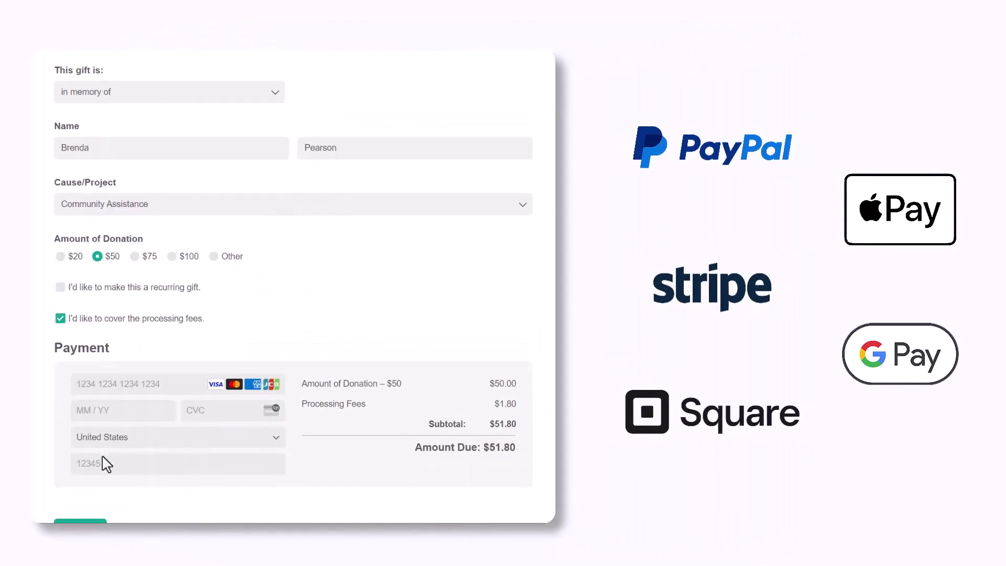
pyautogui.scroll(-1, 106, 463)
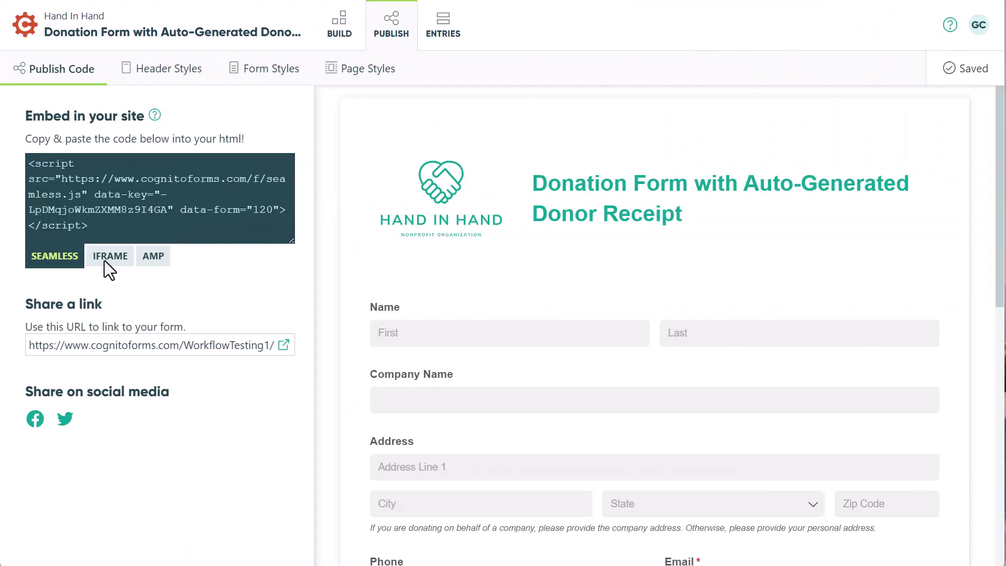
# Show the iframe embed code, then switch it to the AMP version
pyautogui.click(105, 260)
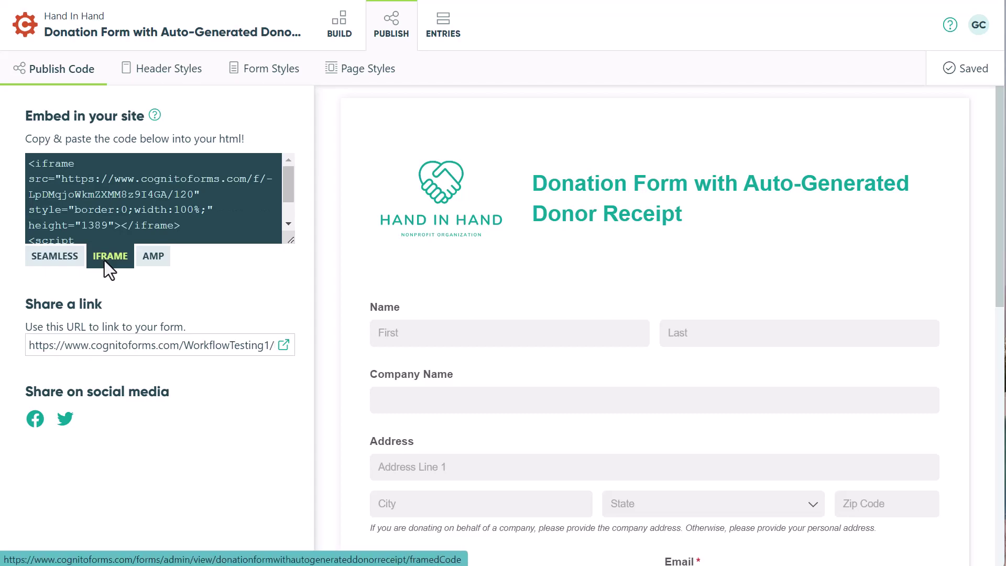
pyautogui.click(151, 262)
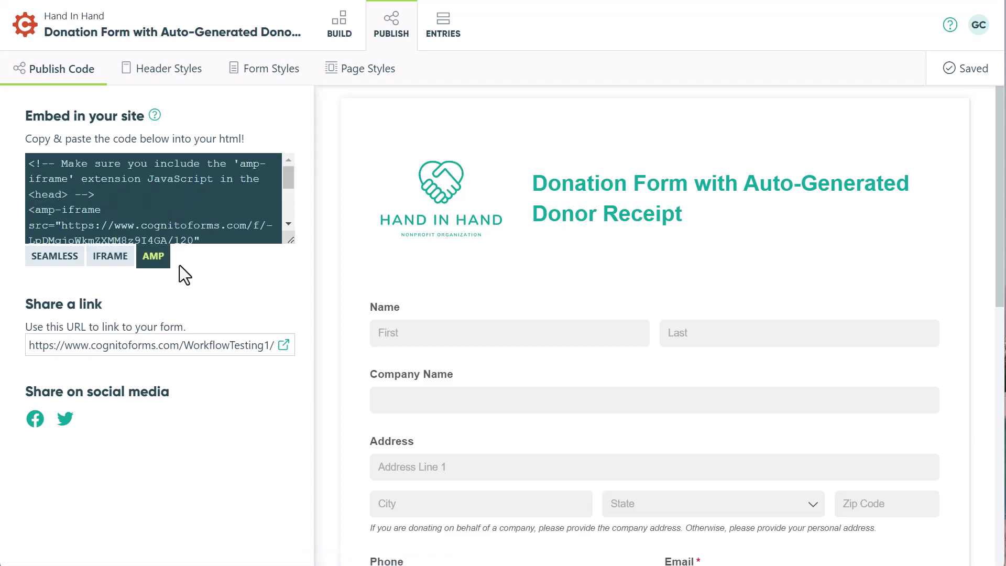
# In Header Styles, set the background to dark grey and the title to white Georgia
pyautogui.click(33, 437)
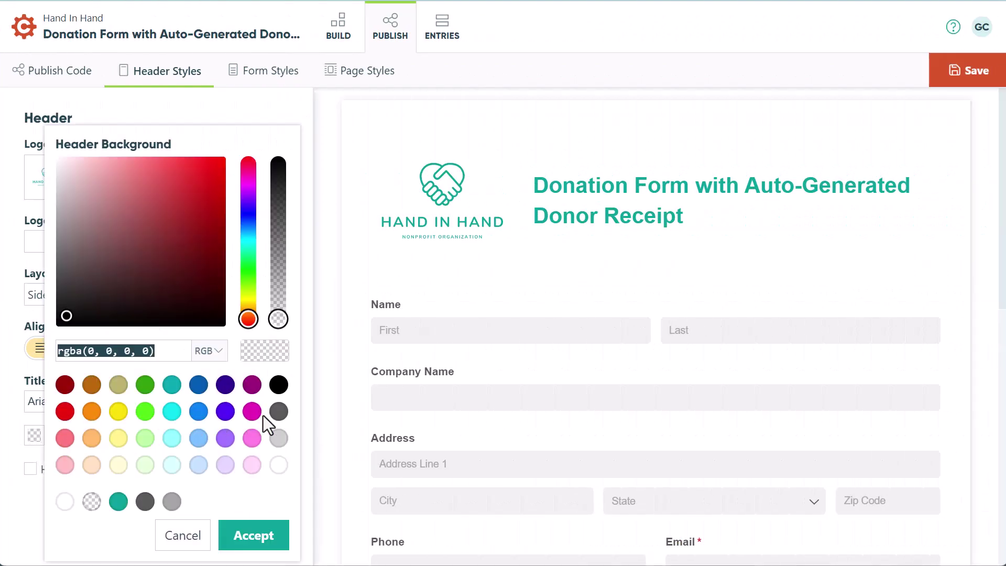
pyautogui.click(277, 412)
pyautogui.click(251, 535)
pyautogui.click(177, 402)
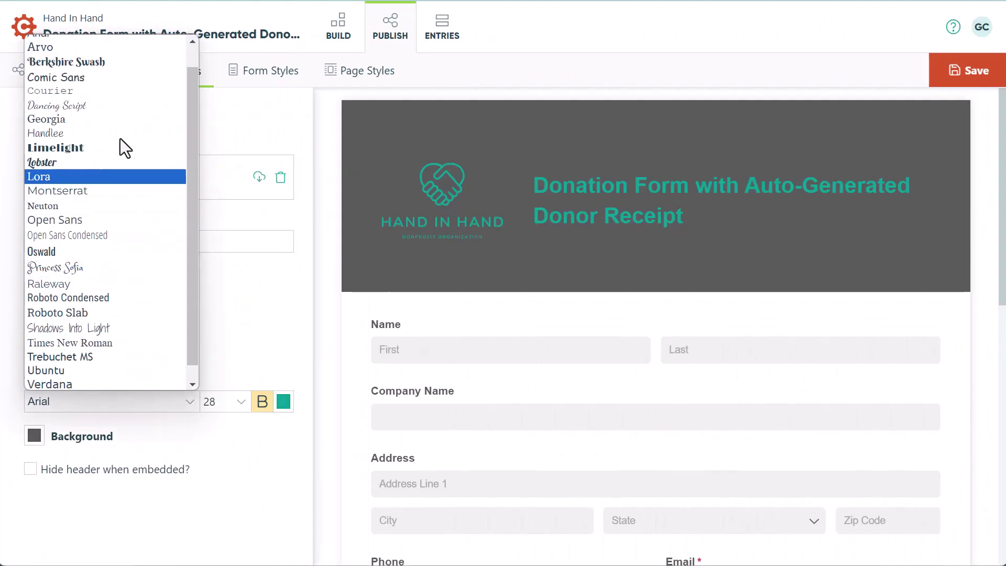
pyautogui.click(116, 119)
pyautogui.click(284, 401)
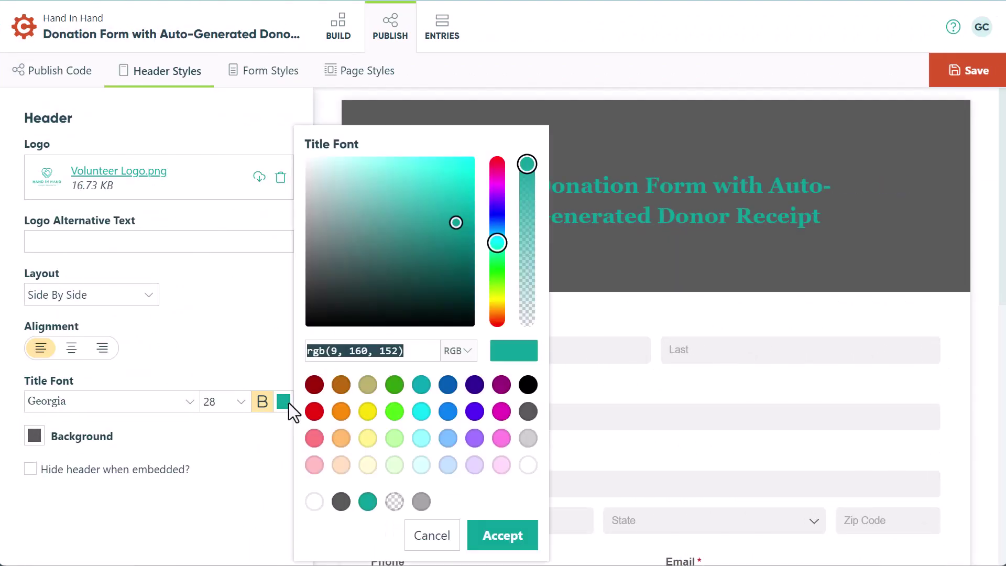
pyautogui.click(529, 465)
pyautogui.click(500, 535)
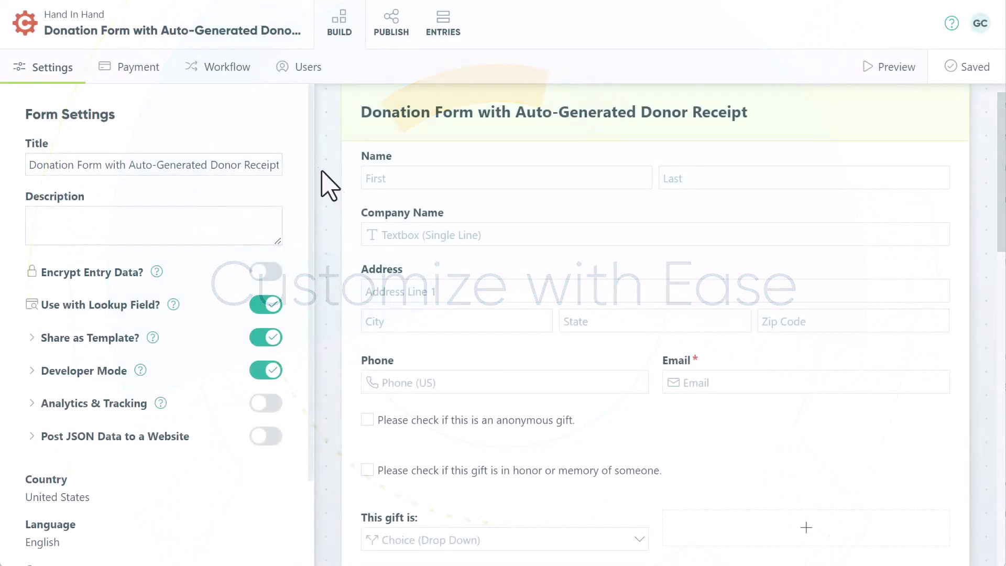
# Open the Submit action's 'Thank you for your donation' email and its Donation Receipt document template
pyautogui.click(221, 73)
pyautogui.click(197, 187)
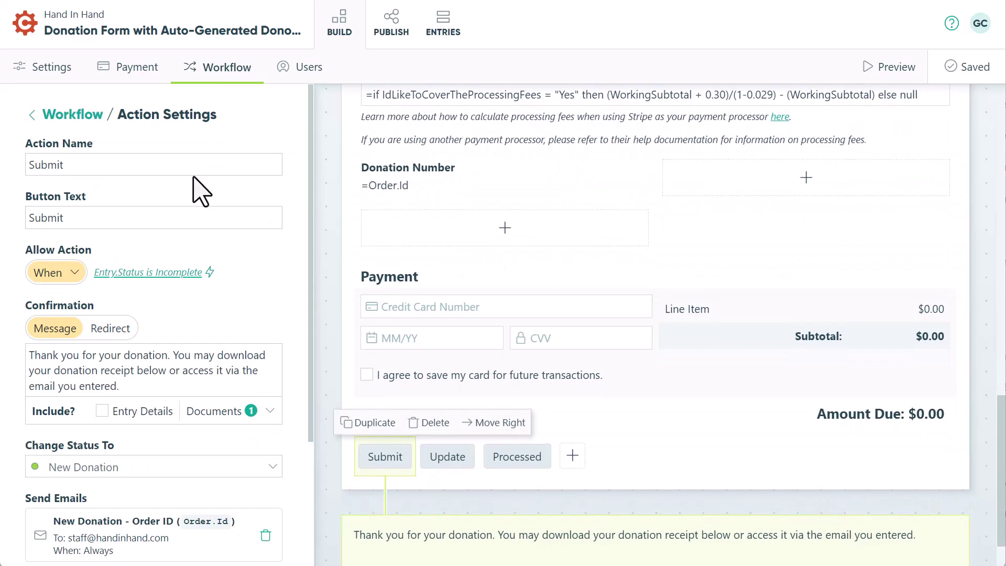
pyautogui.scroll(-3, 208, 381)
pyautogui.click(216, 474)
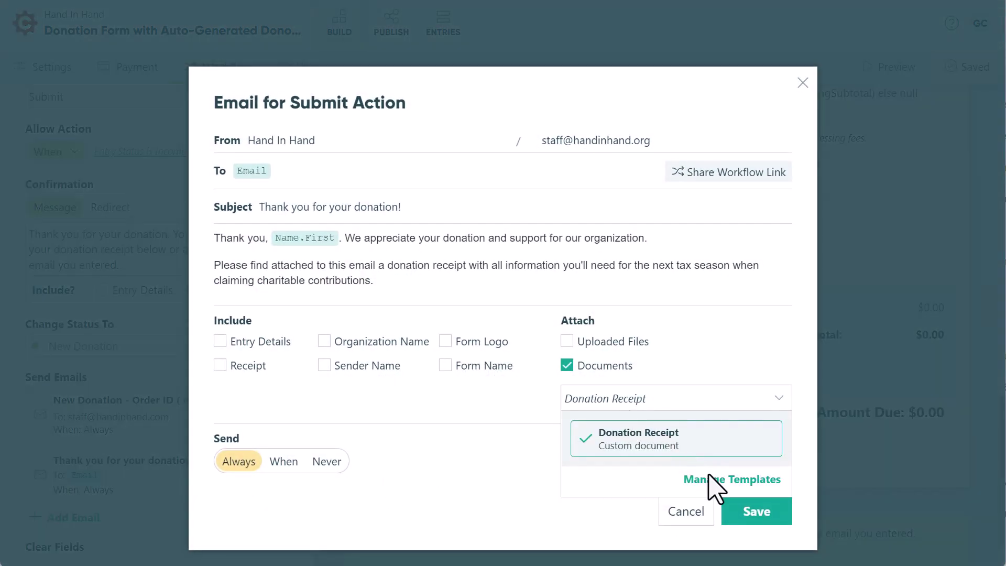
pyautogui.click(709, 479)
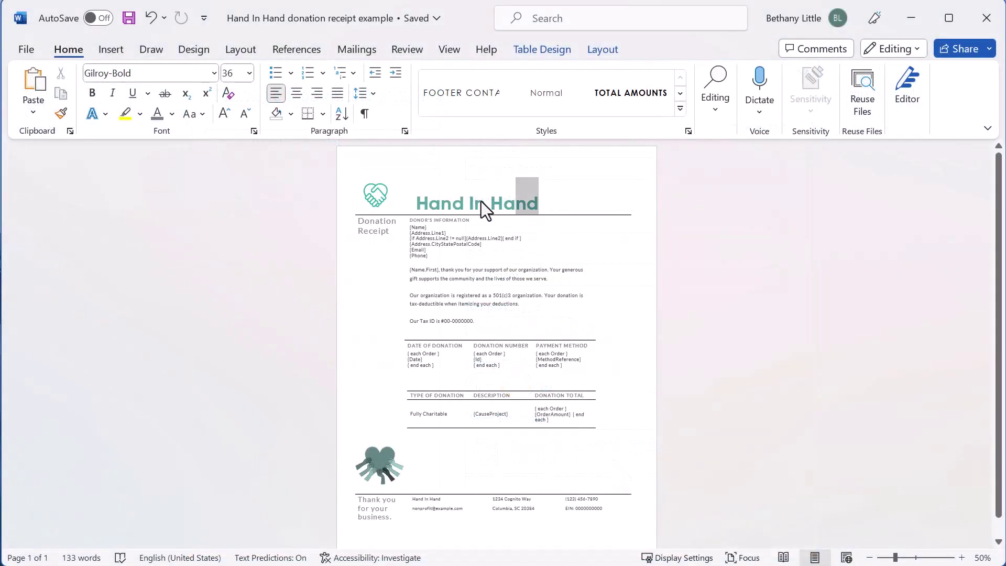
# Select the 'Hand In Hand' receipt title and show its Font Color choices
pyautogui.moveTo(480, 208); pyautogui.dragTo(425, 202)
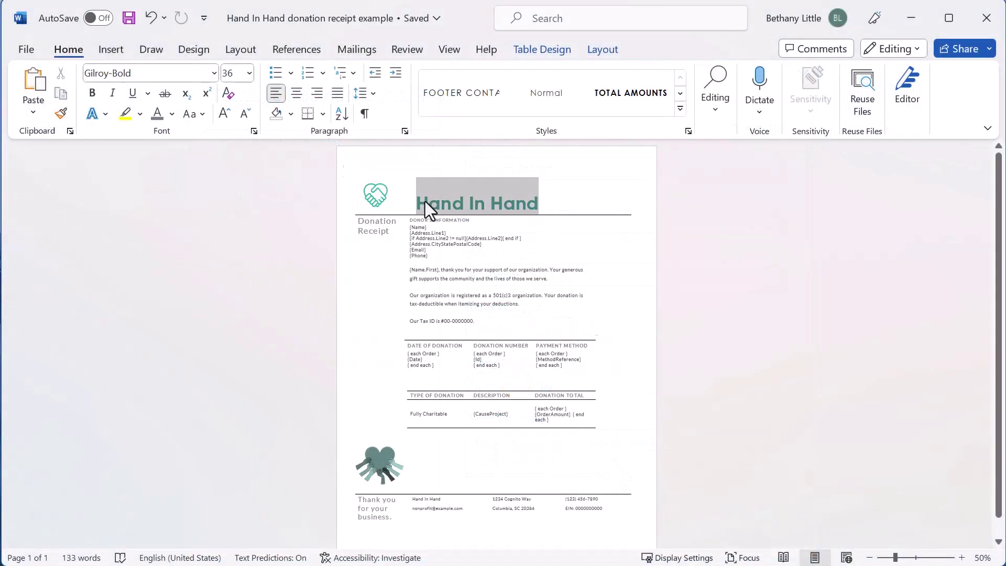
pyautogui.click(171, 114)
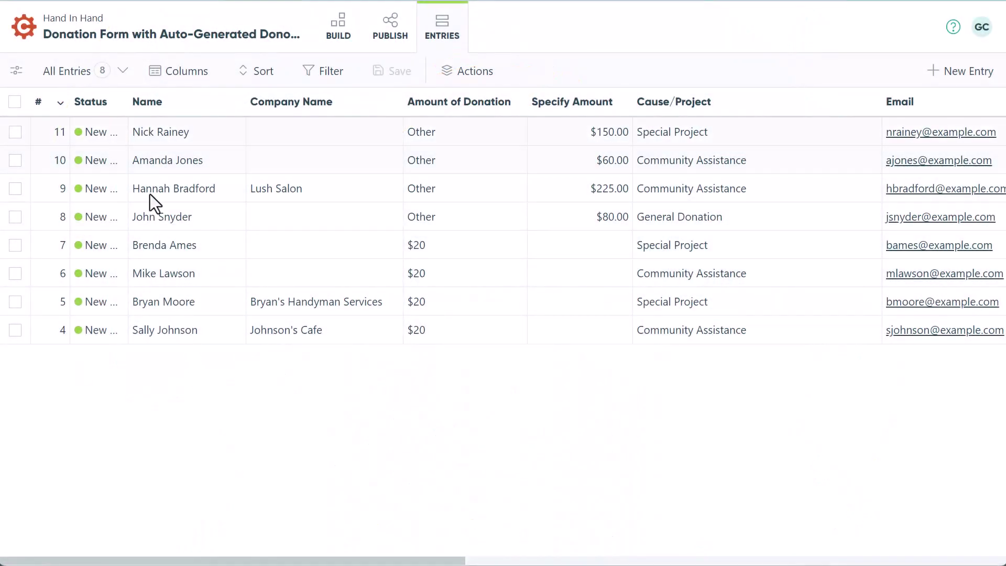
# Filter entries with the saved Community Assistance Donations view and show that view's options
pyautogui.click(121, 79)
pyautogui.click(173, 128)
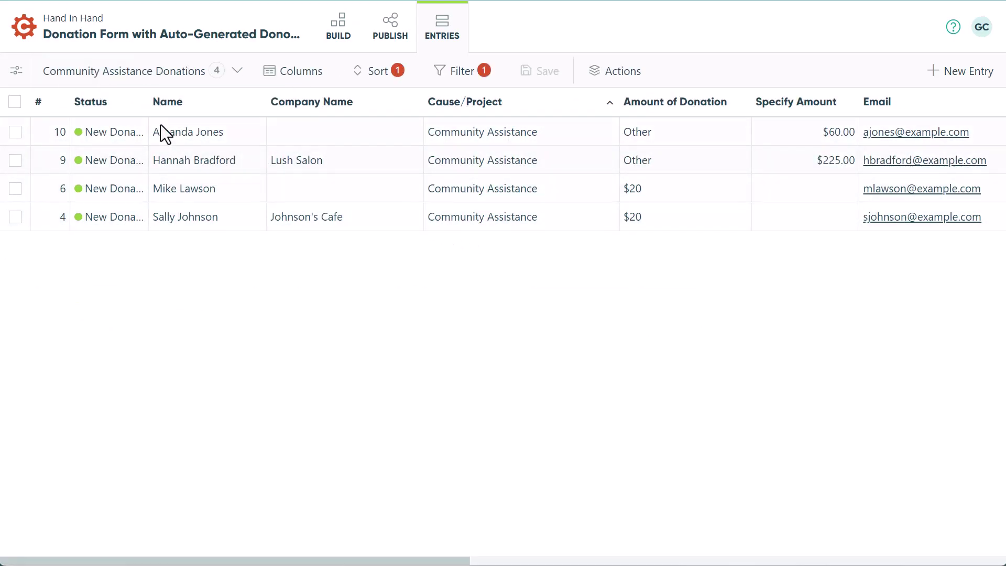
pyautogui.click(17, 72)
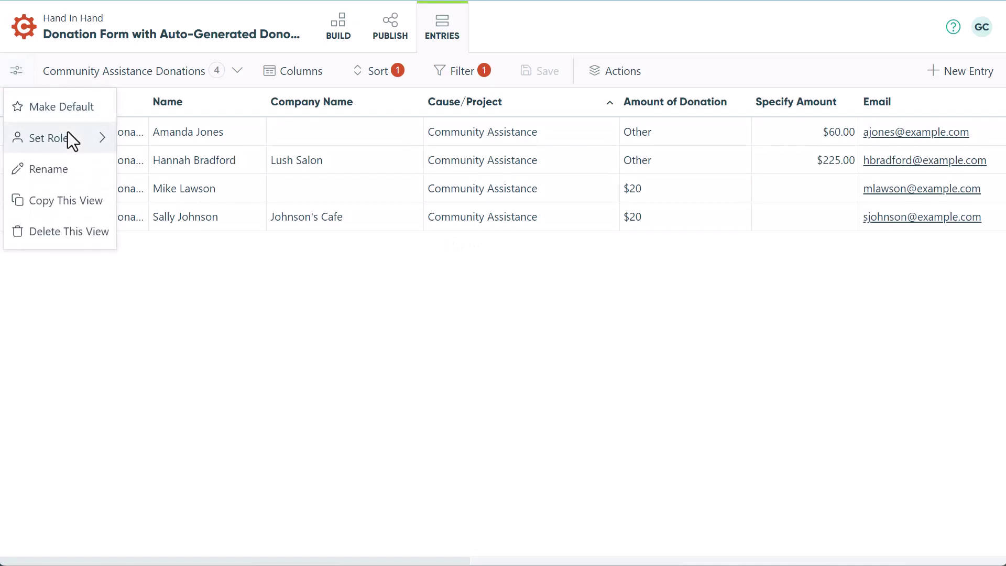